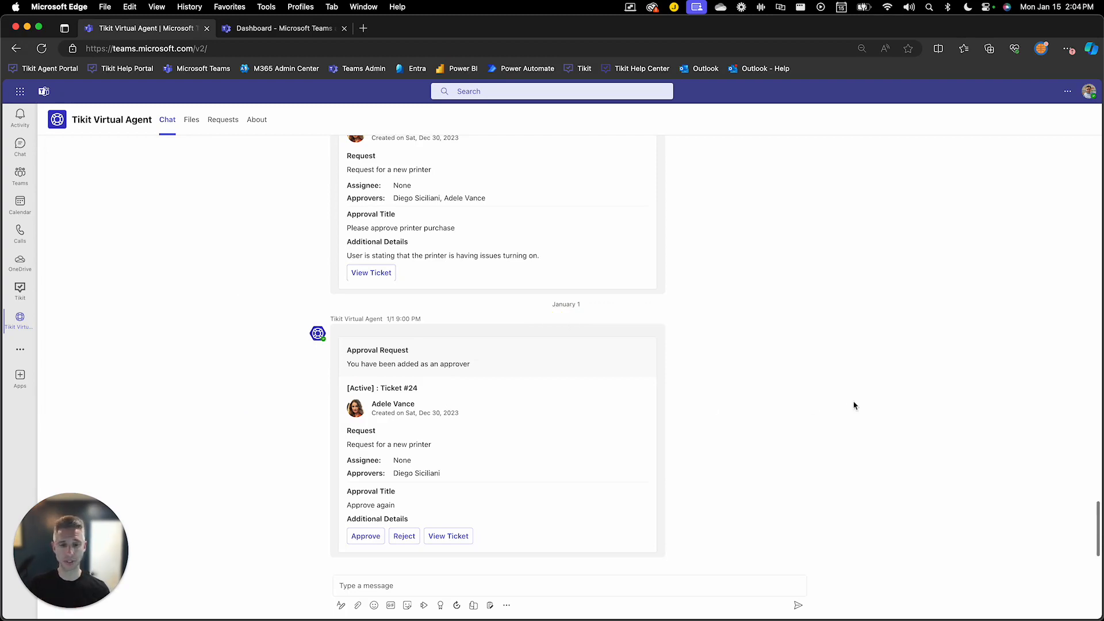
- Search the Teams app store for "tikit"
left_click(21, 378)
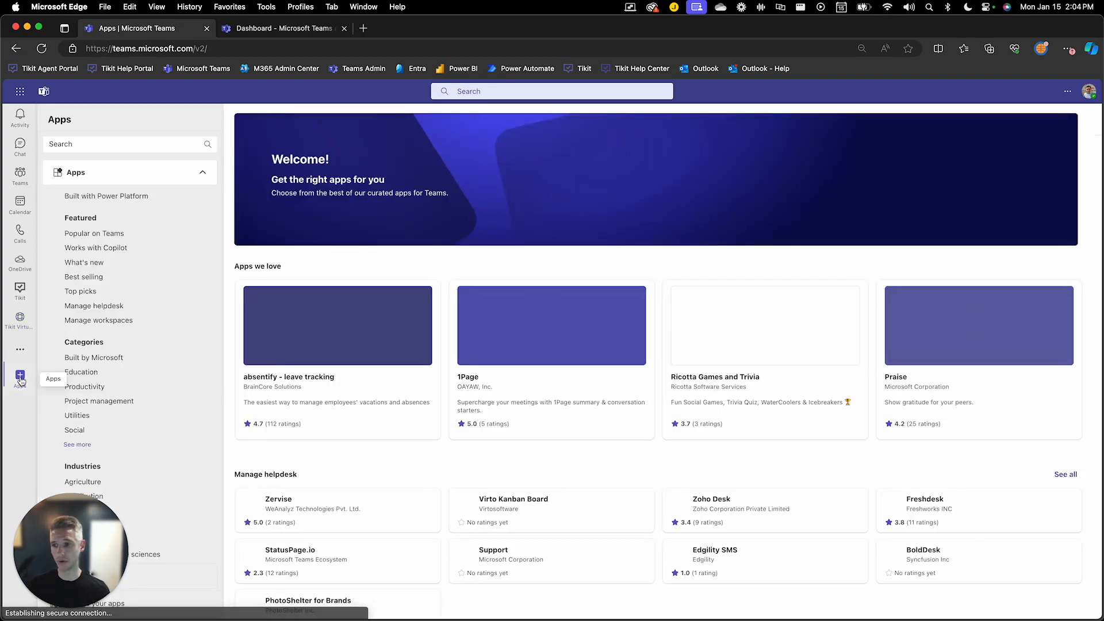
left_click(121, 144)
type("tik")
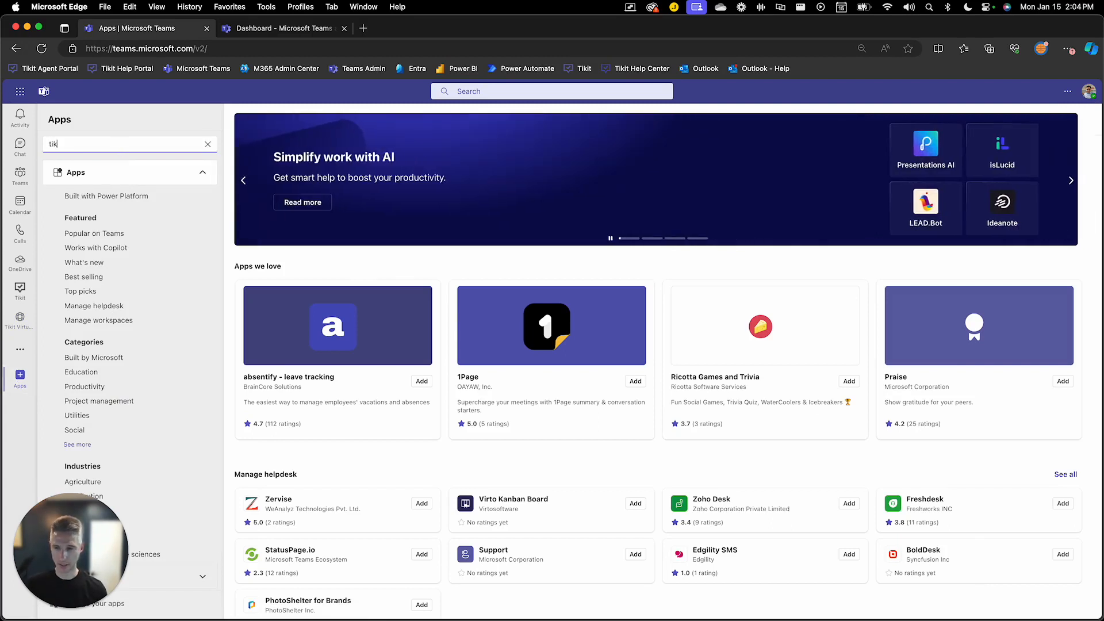
type("it")
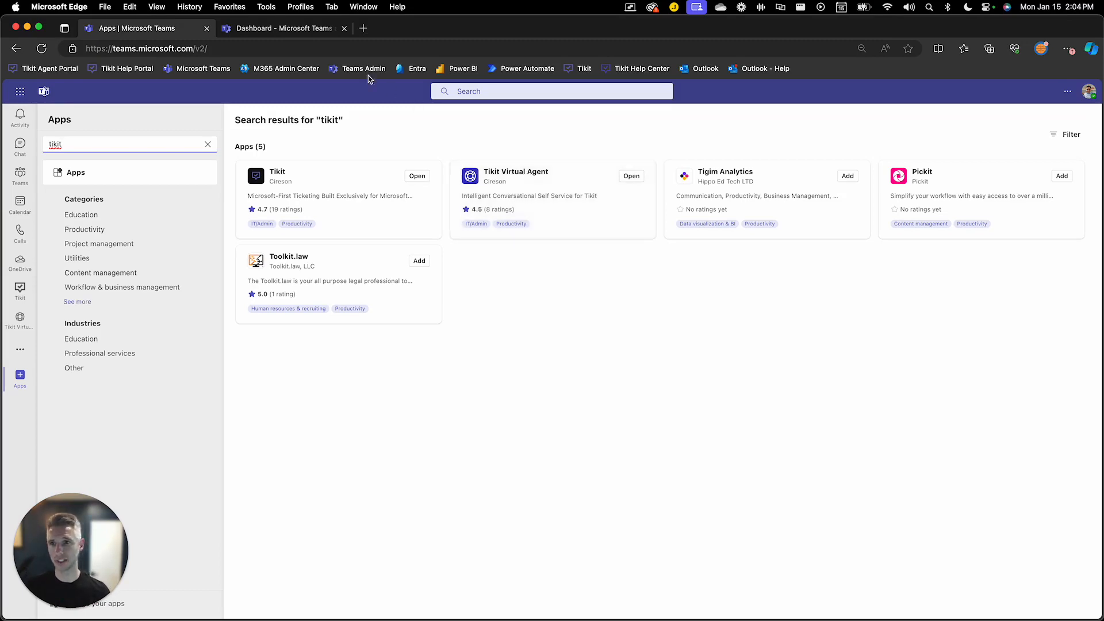
left_click(312, 34)
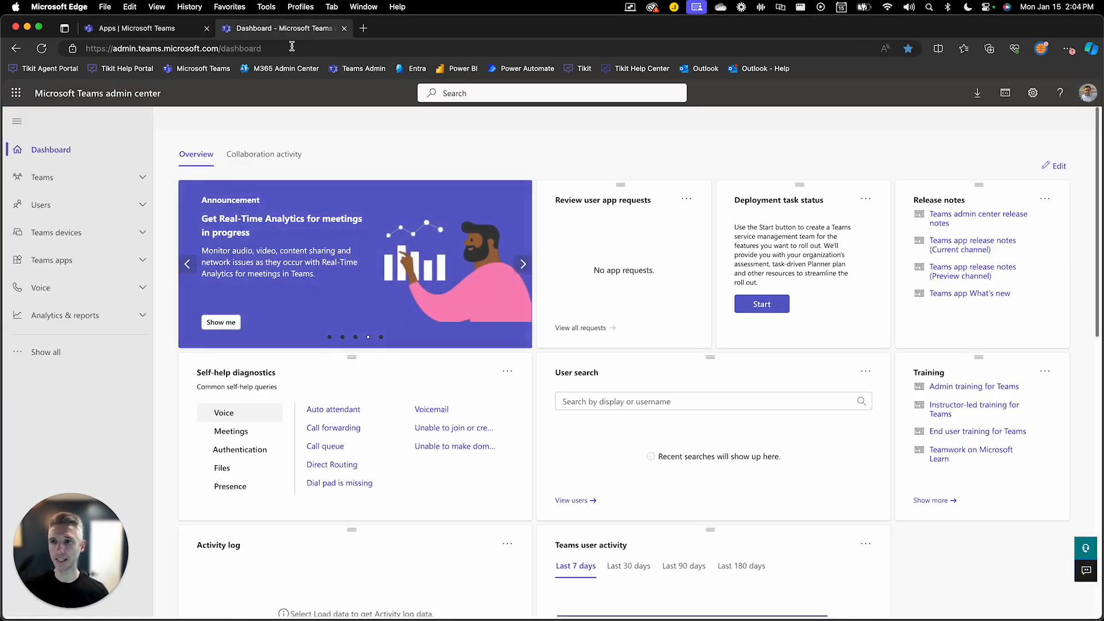
left_click(291, 49)
left_click(257, 50)
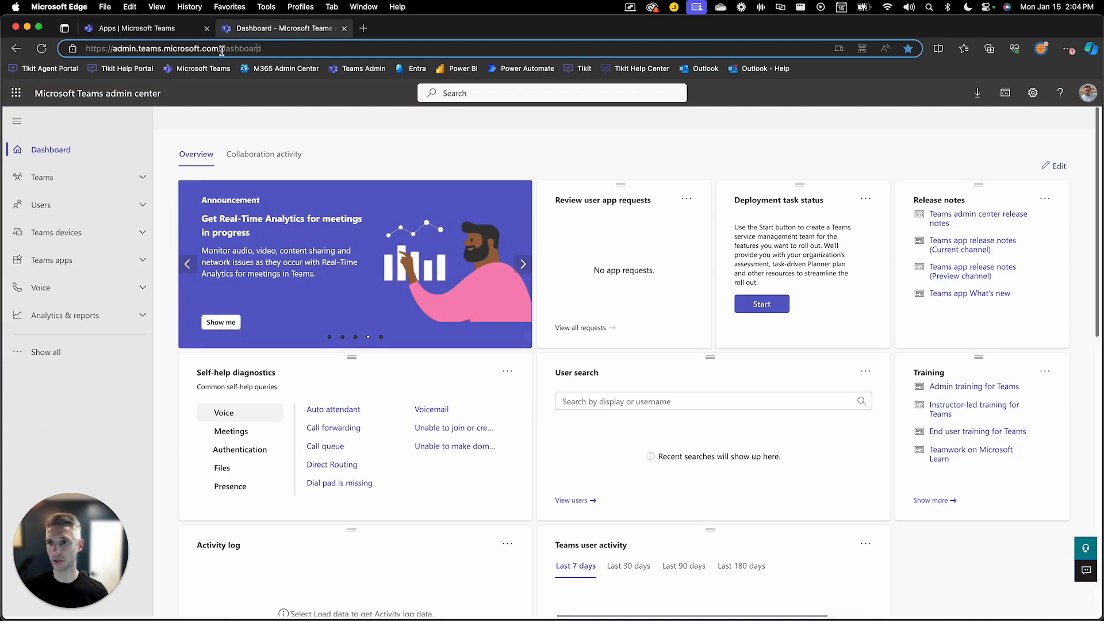
left_click_drag(221, 49, 60, 50)
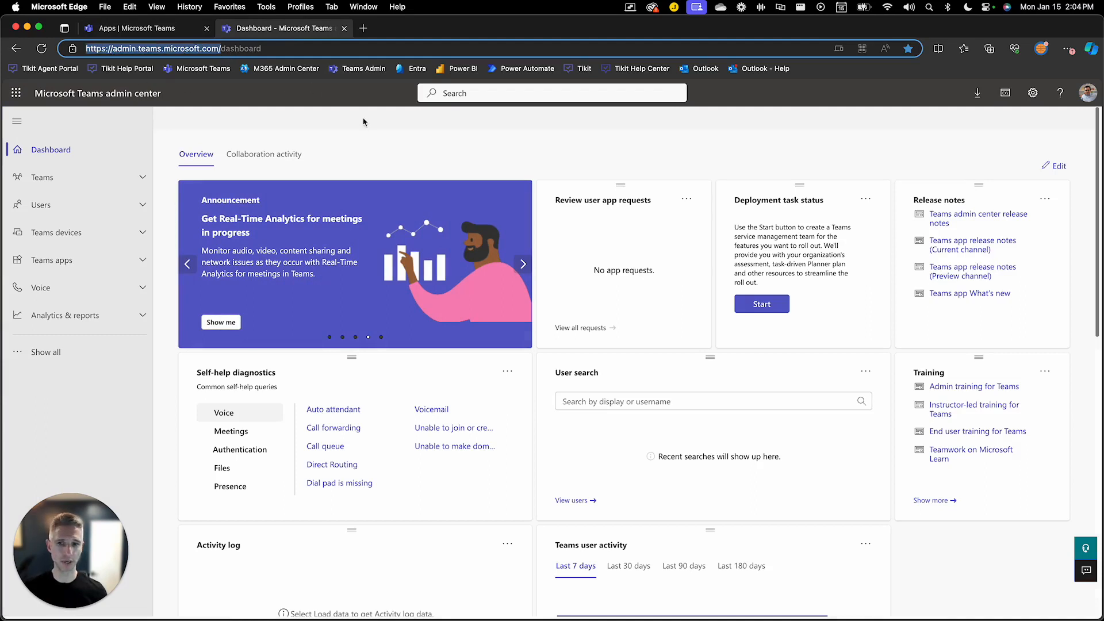
left_click(412, 122)
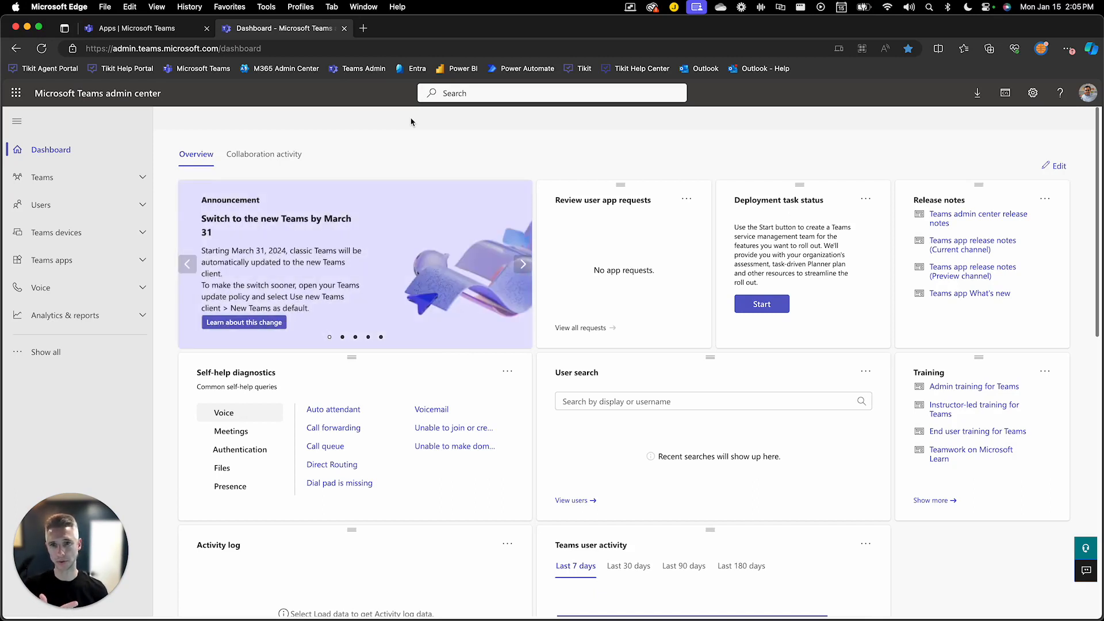
- Find Tikit Virtual Agent among the managed Teams apps by searching for "tikit", and open its details page
left_click(145, 261)
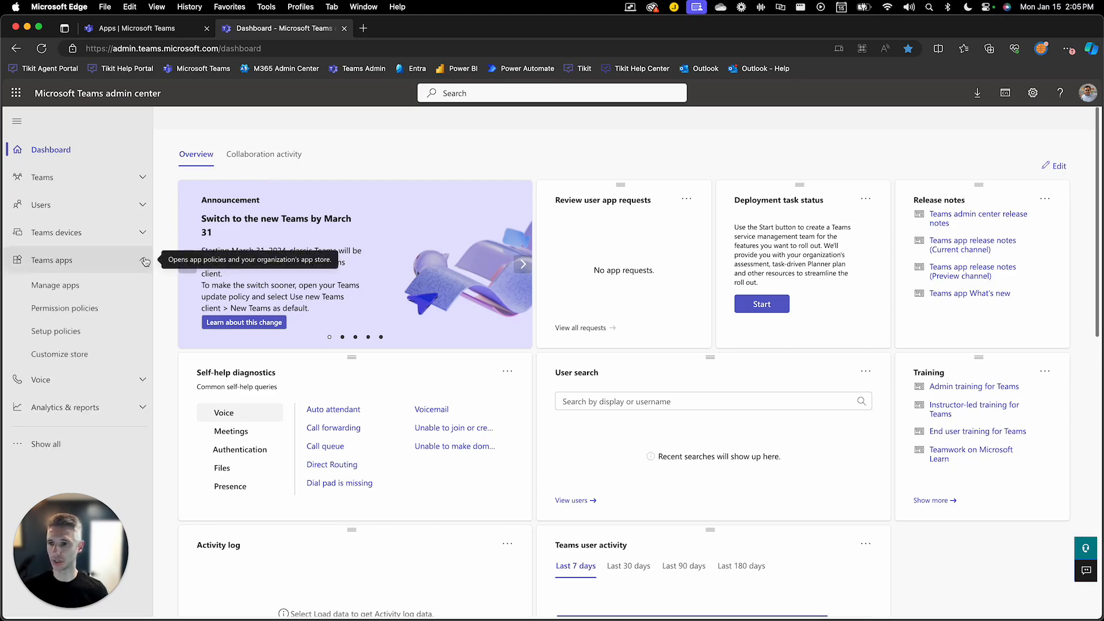
left_click(85, 286)
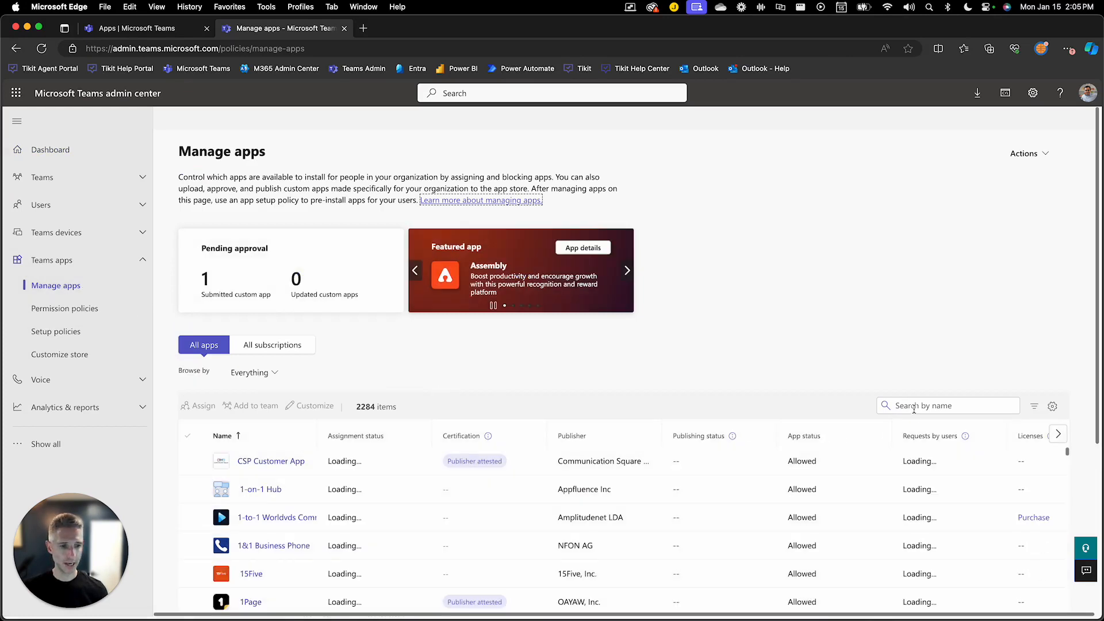
left_click(916, 406)
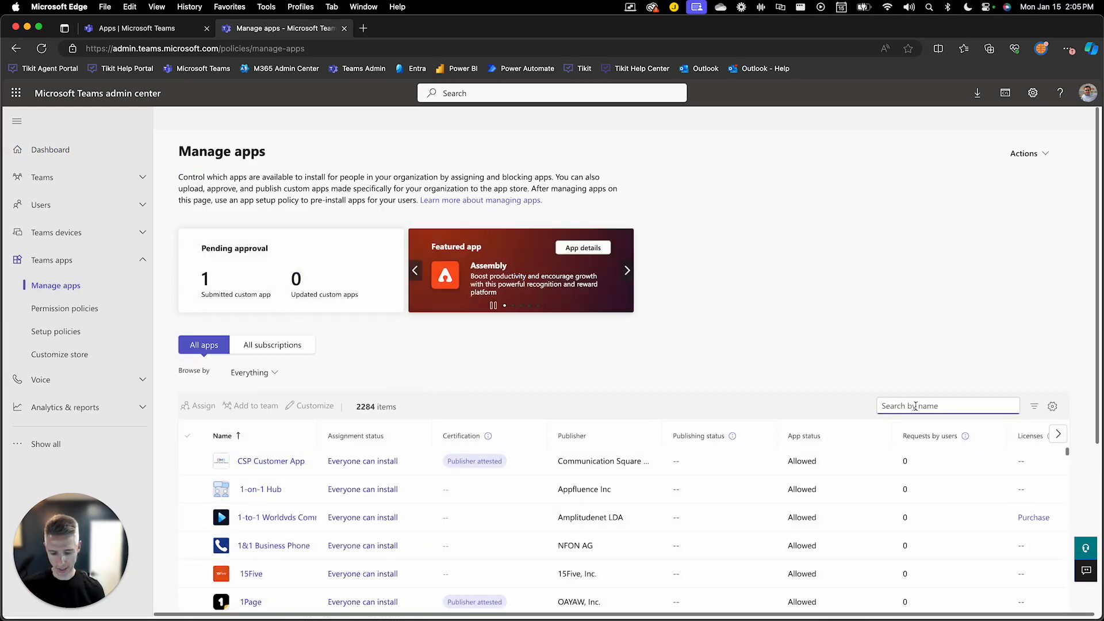
type("tikit")
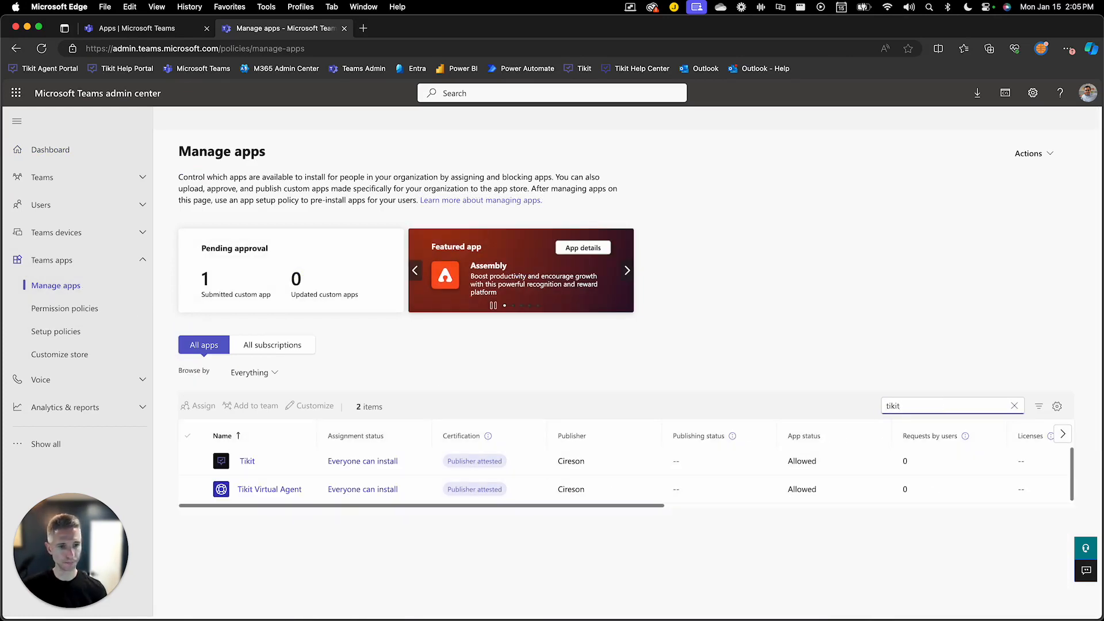
left_click(246, 492)
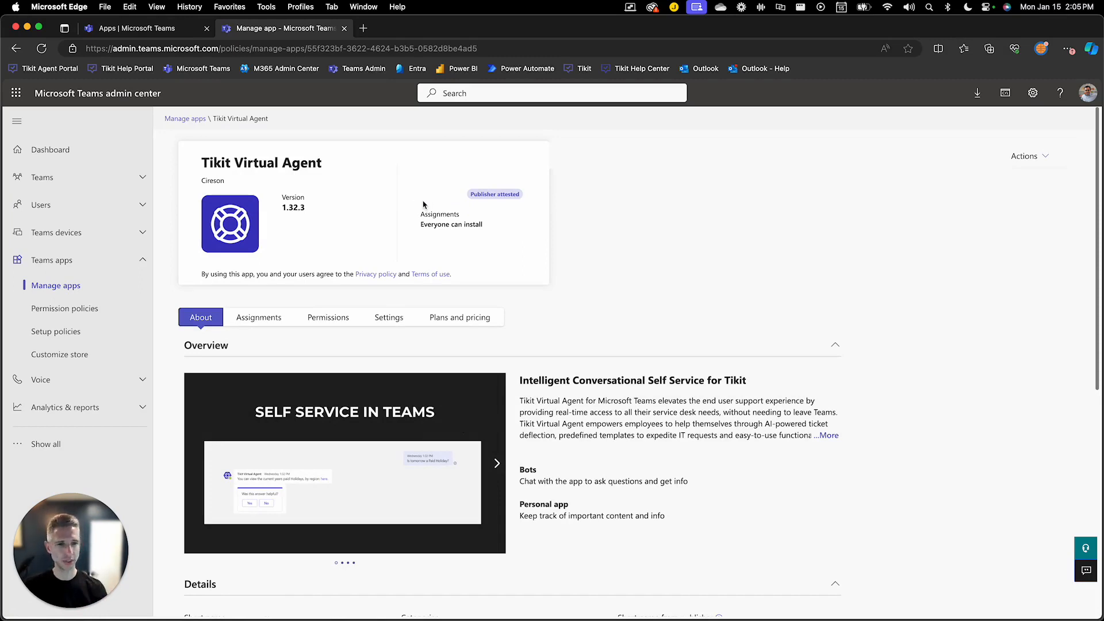
- Open the Tikit Virtual Agent customization and review its short name, descriptions, icons and accent color
left_click(1021, 157)
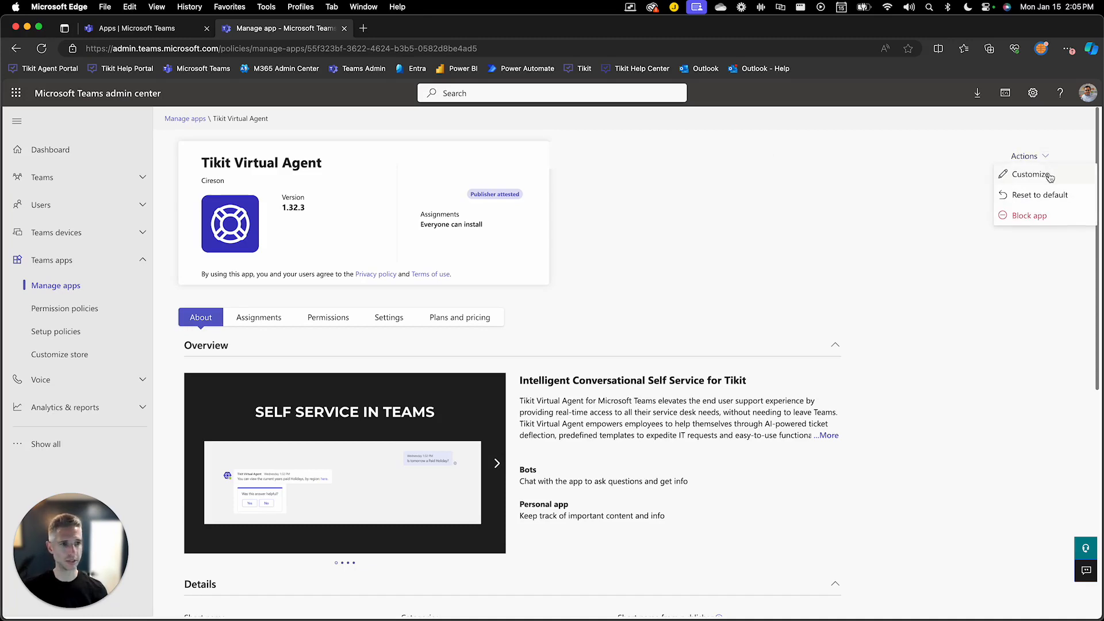
left_click(1032, 175)
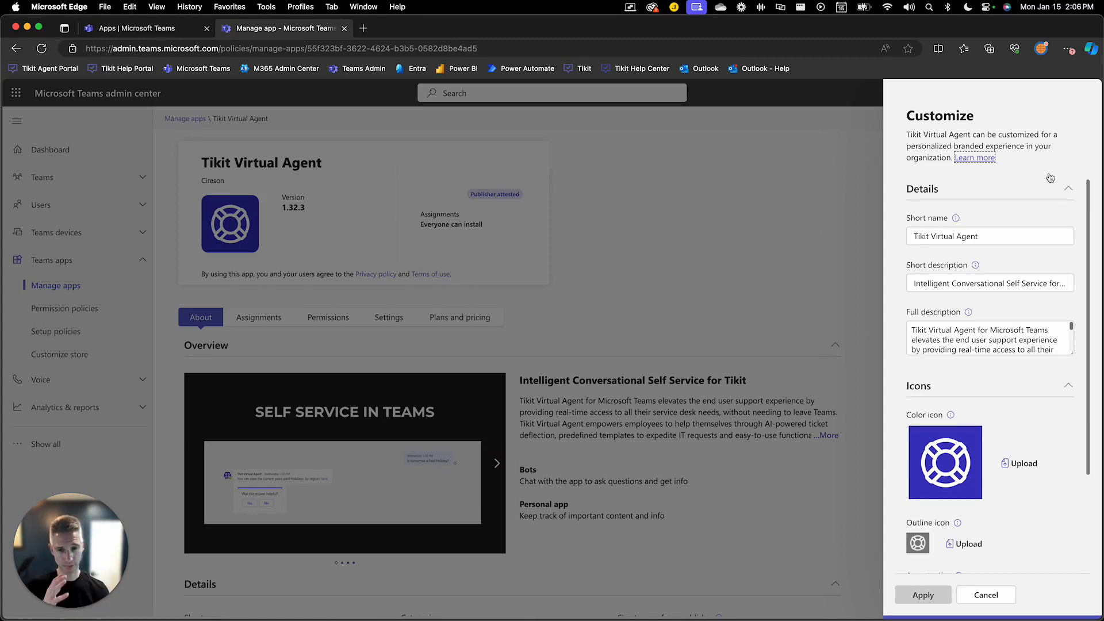
left_click_drag(984, 234, 906, 233)
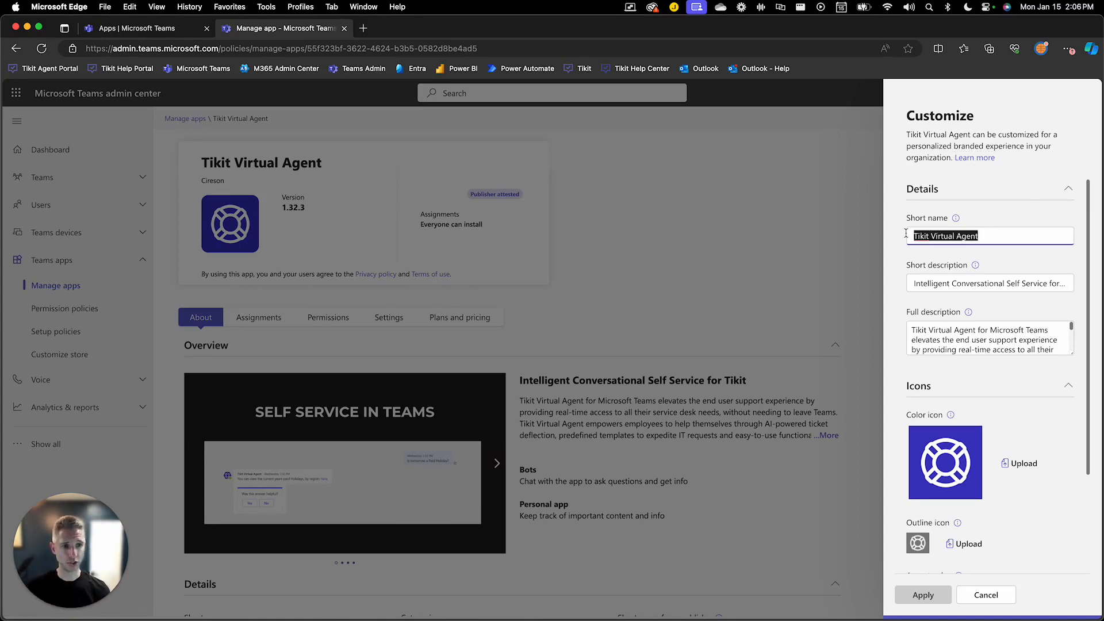
double_click(933, 282)
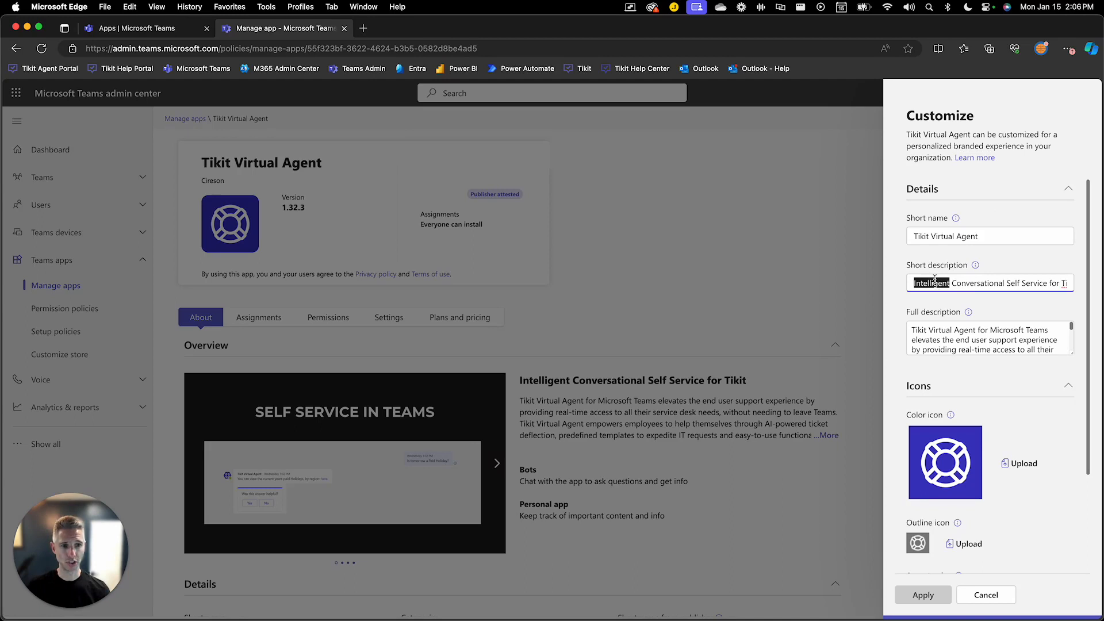
double_click(945, 329)
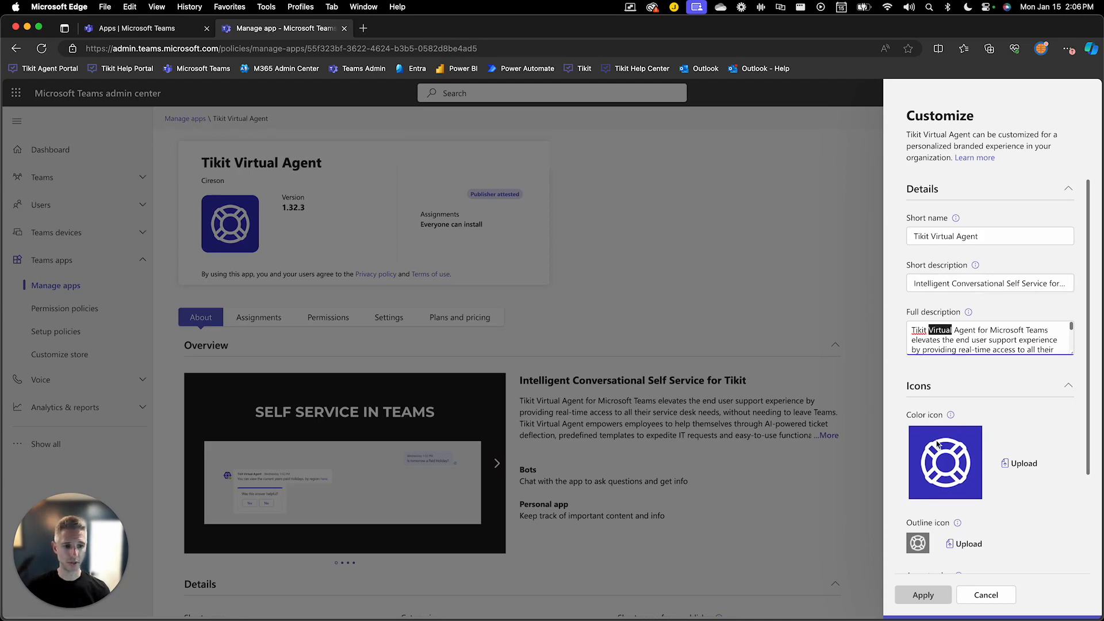
scroll(943, 438, "down", 4)
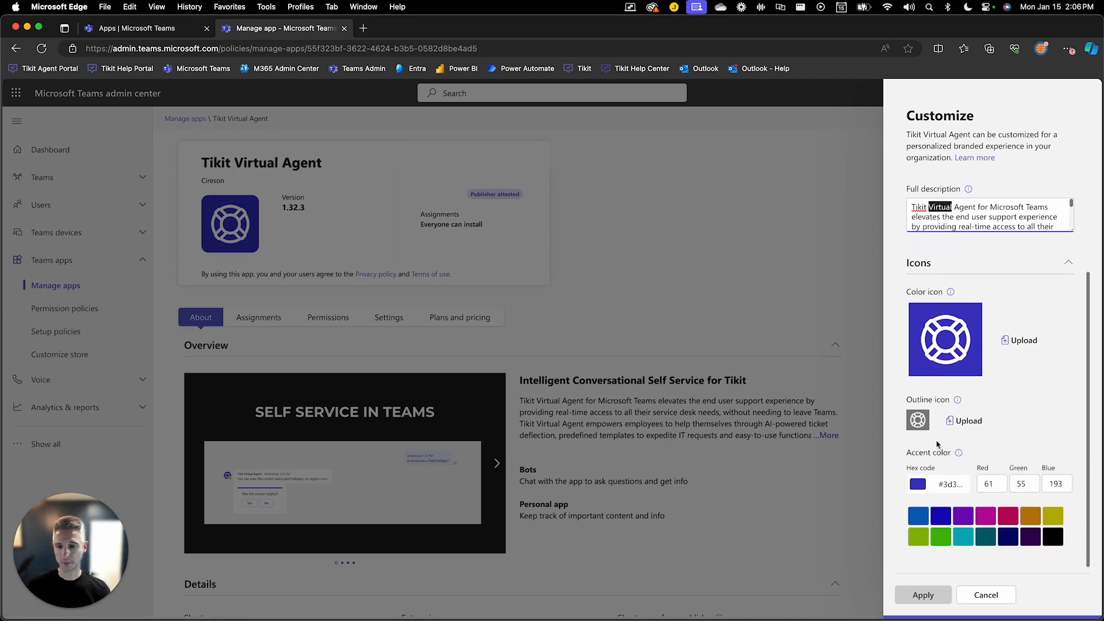
scroll(937, 444, "up", 2)
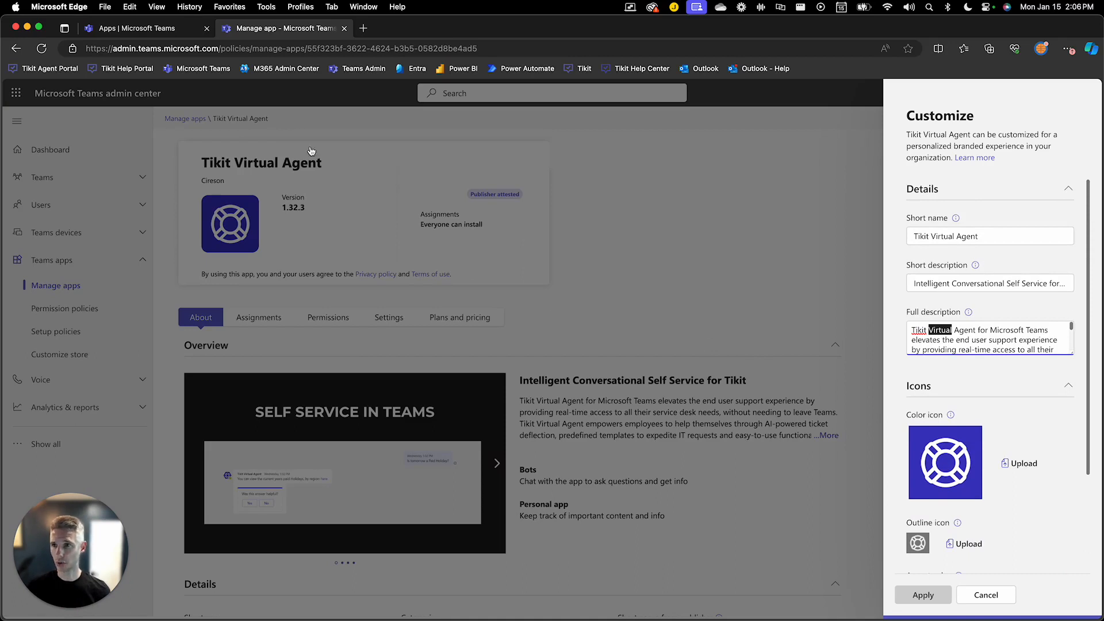
- Switch to Microsoft Teams, view the Tikit Virtual Agent chat and its app info card, and return to the admin center
left_click(158, 29)
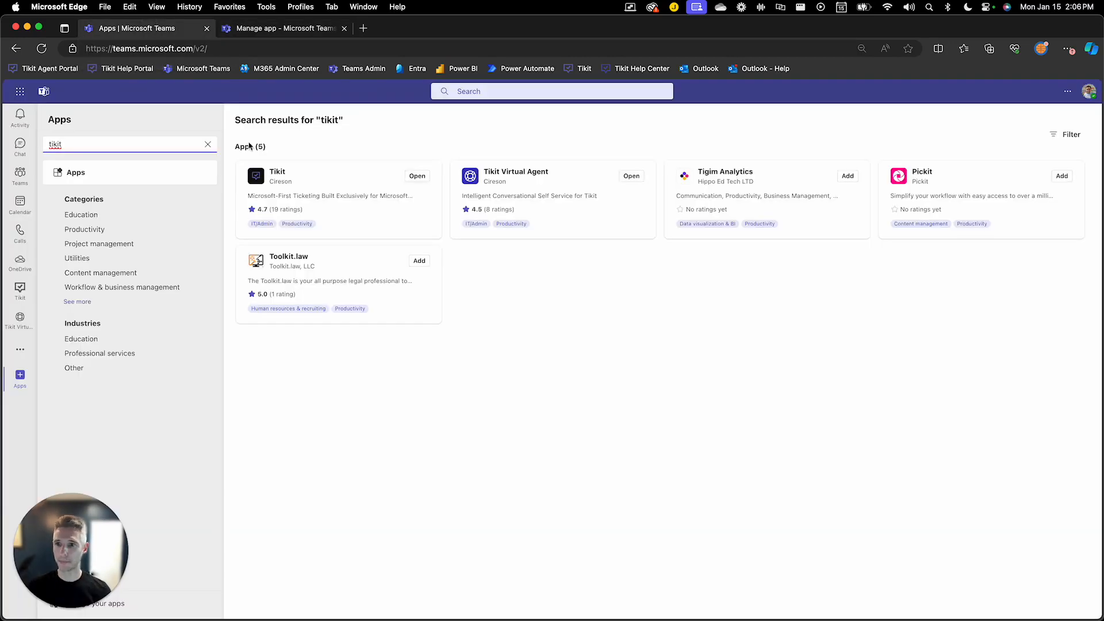
left_click(20, 320)
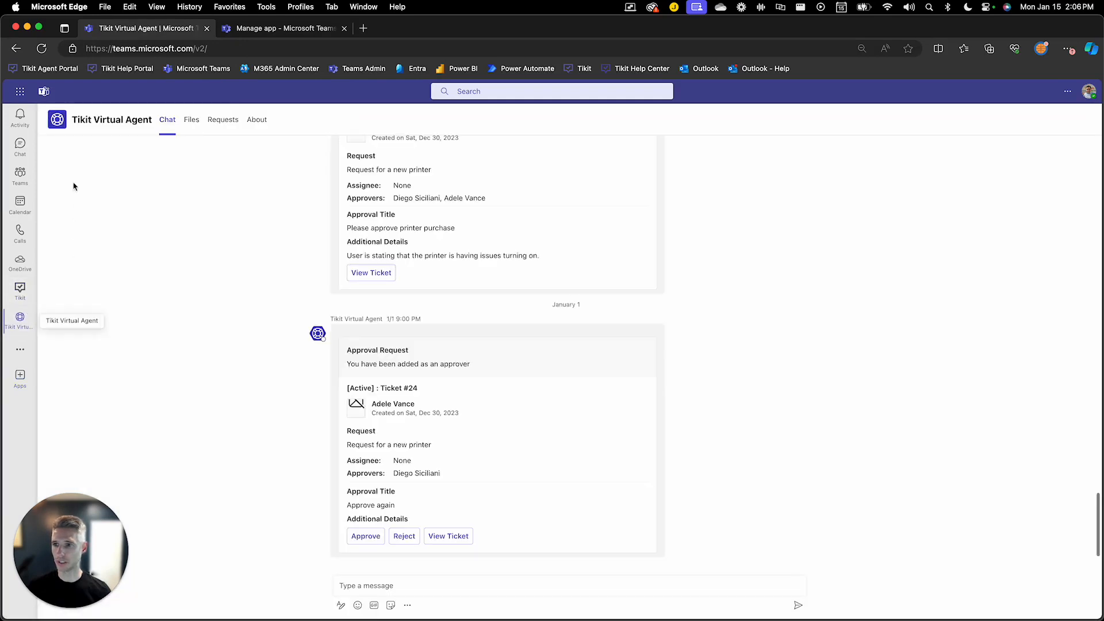
mouse_move(58, 119)
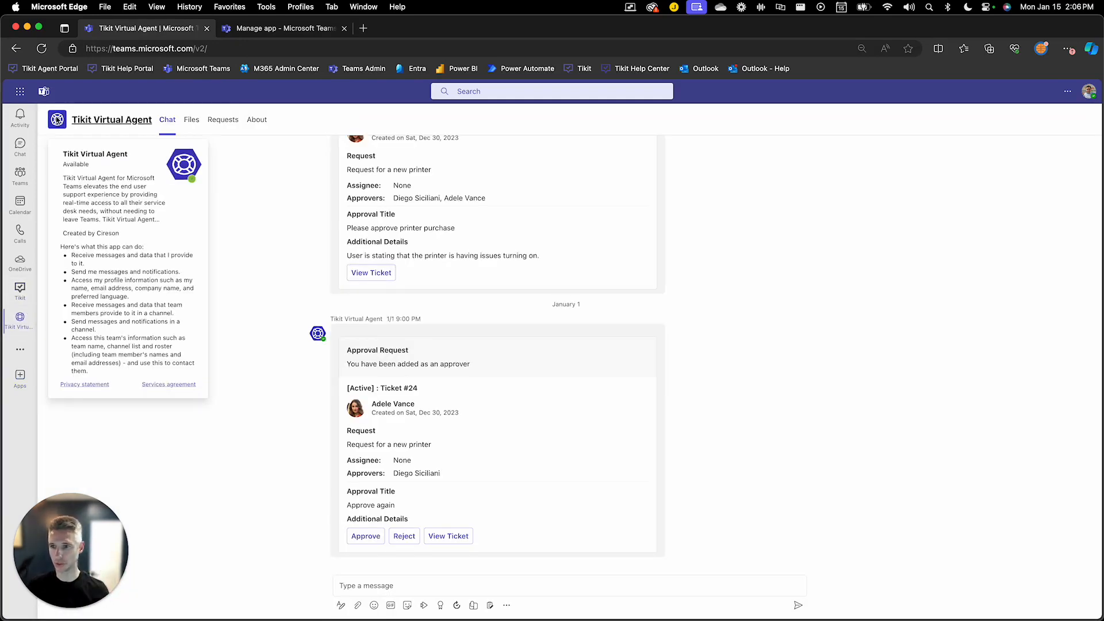
left_click(253, 29)
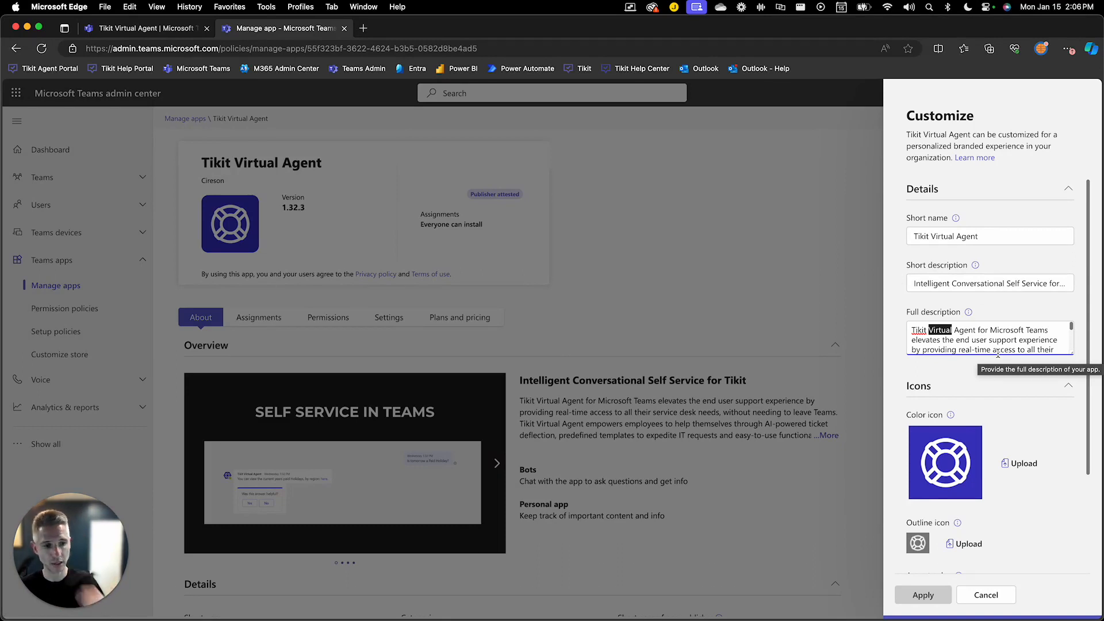
- Review the icon and accent color options of Tikit Virtual Agent and close the customization without applying changes
left_click(925, 595)
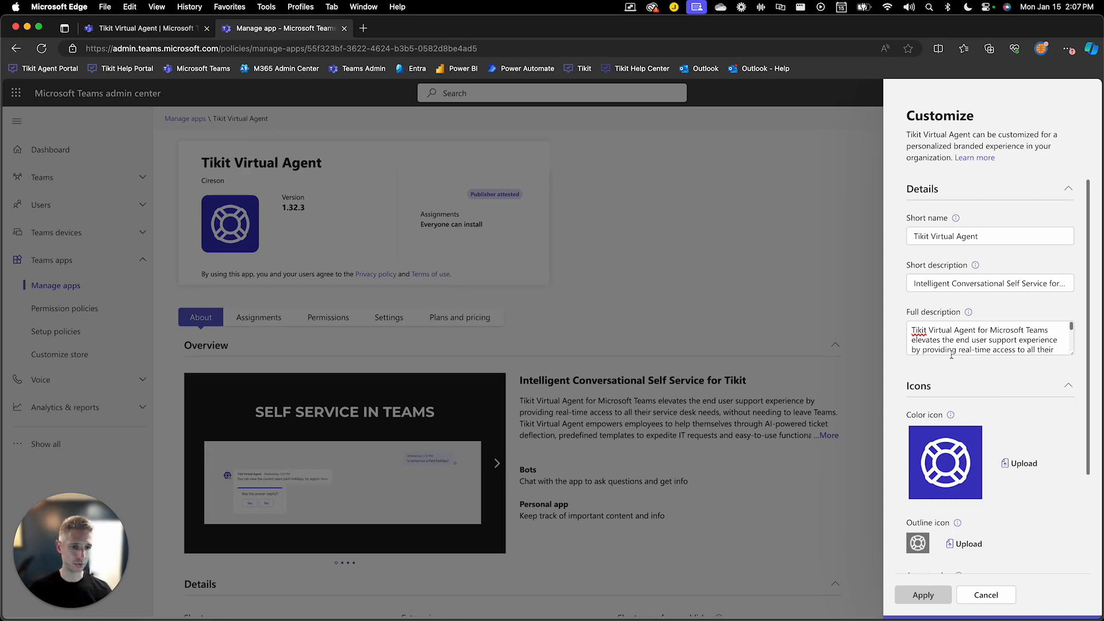
scroll(946, 465, "down", 3)
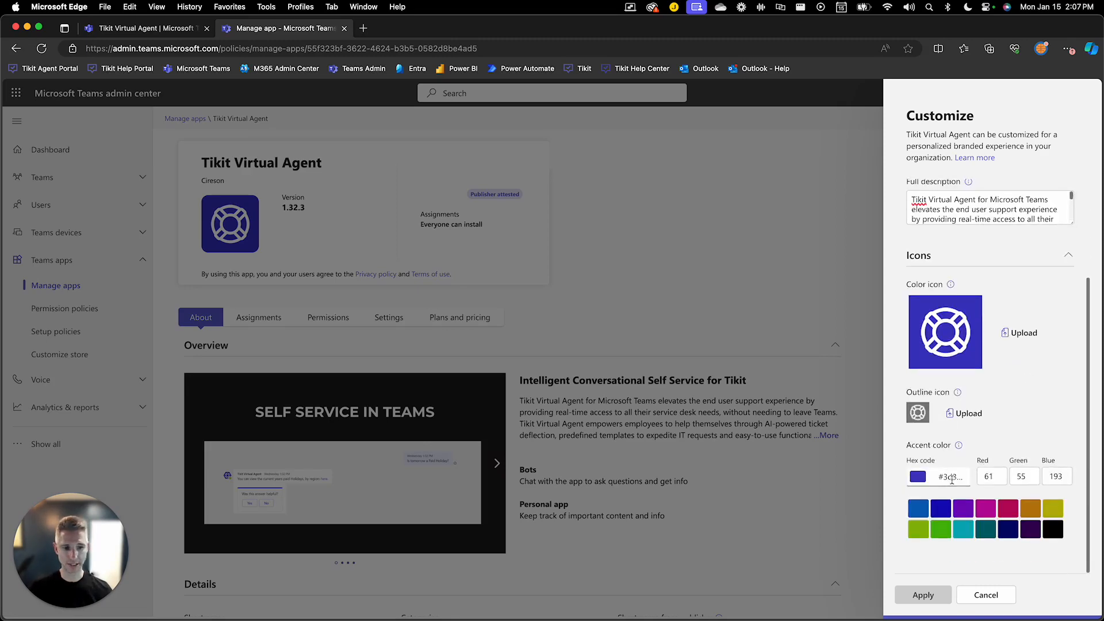
left_click(996, 597)
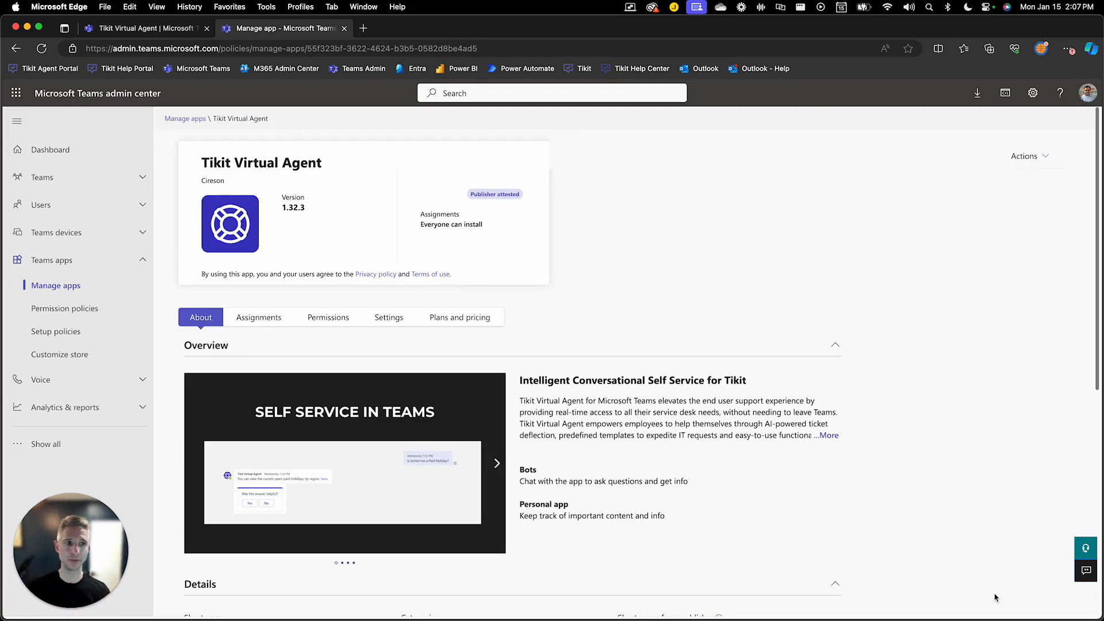
- Open the Global (Org-wide default) app setup policy for editing
scroll(757, 500, "down", 1)
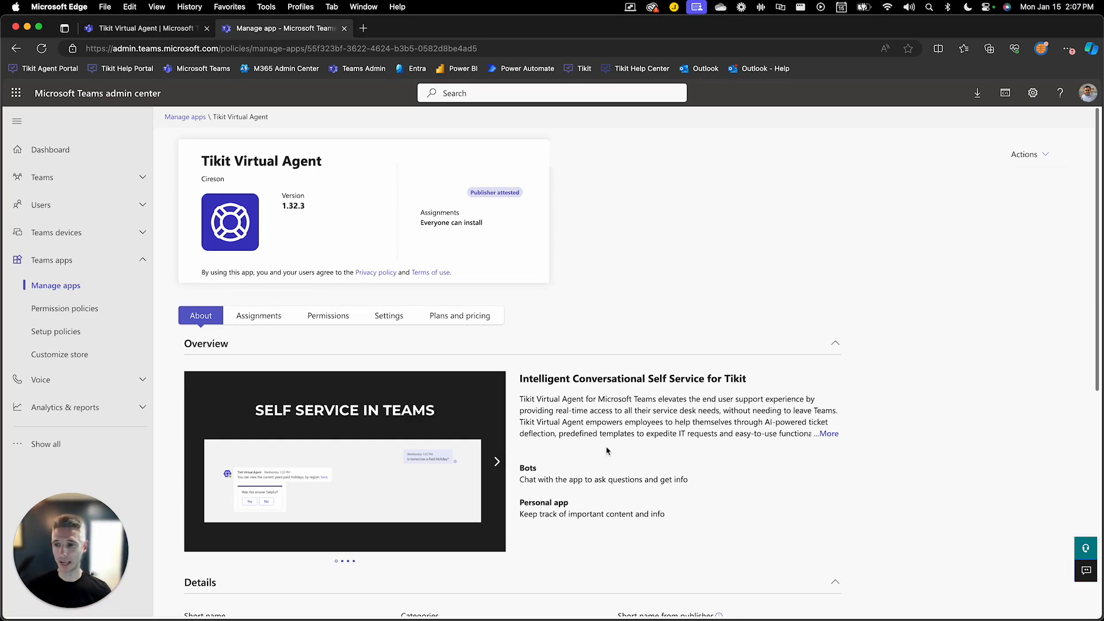
left_click(84, 332)
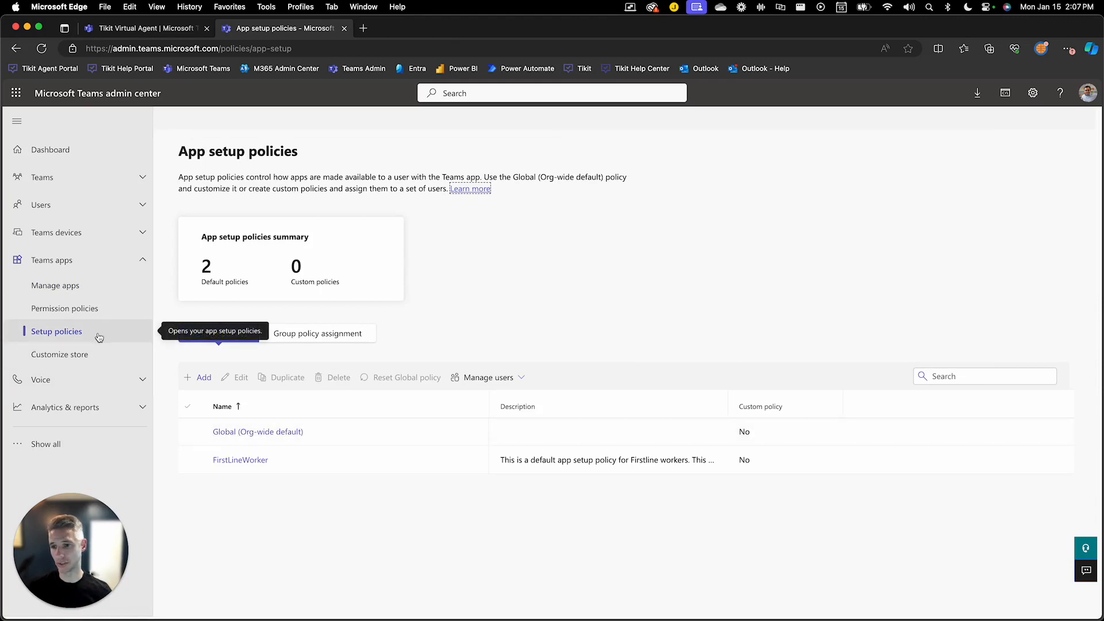
left_click(274, 432)
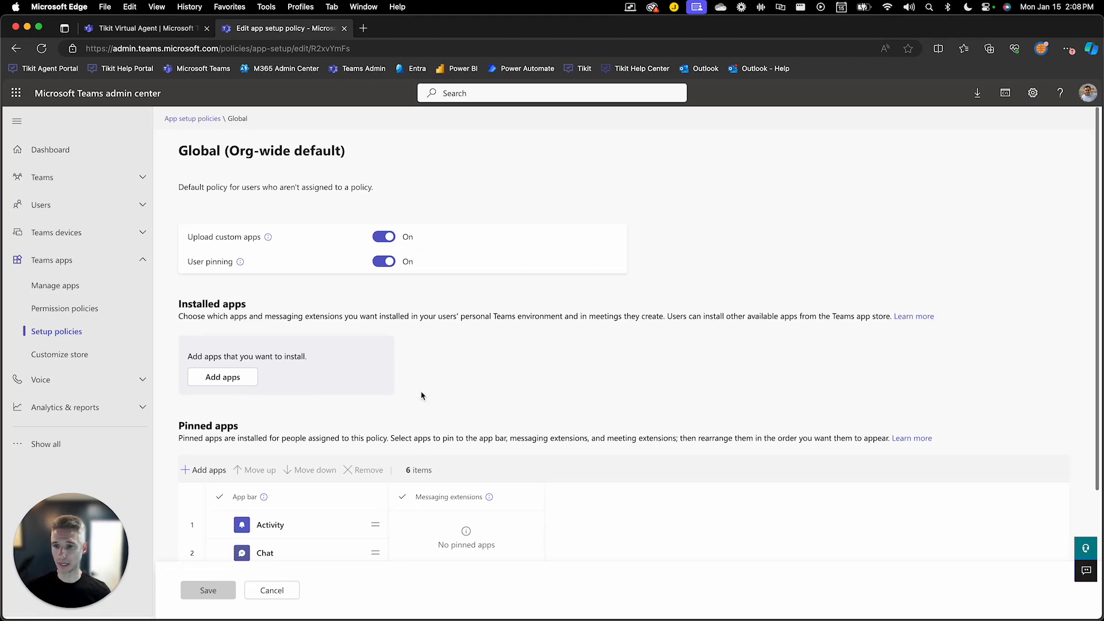
- Add Tikit Virtual Agent to the installed apps of the Global policy, searching for "Tikit"
left_click(241, 382)
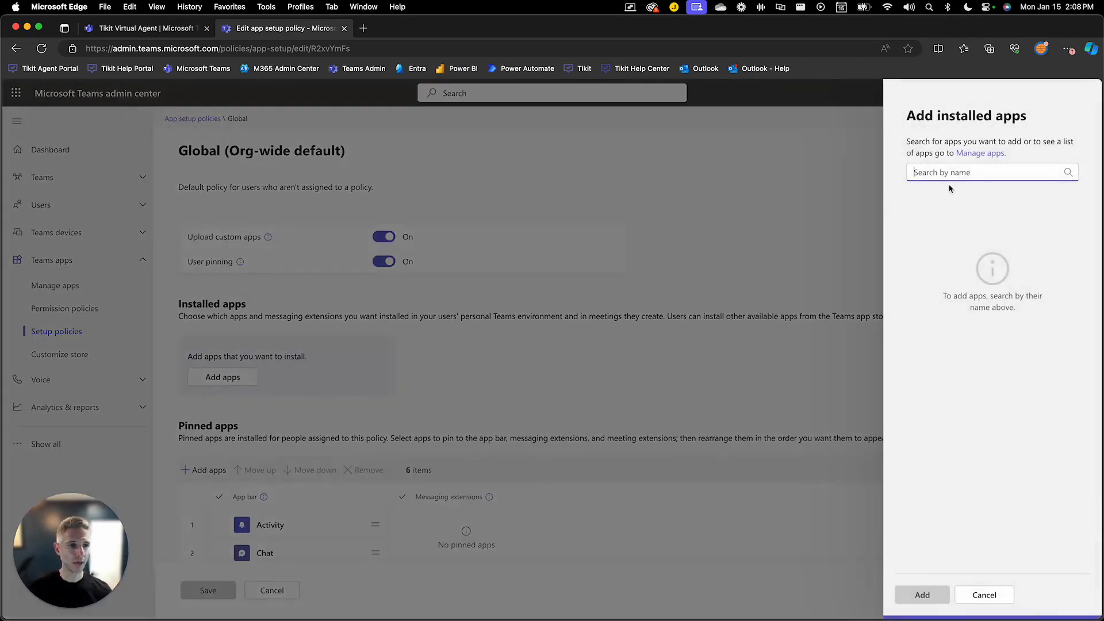
type("Tikit")
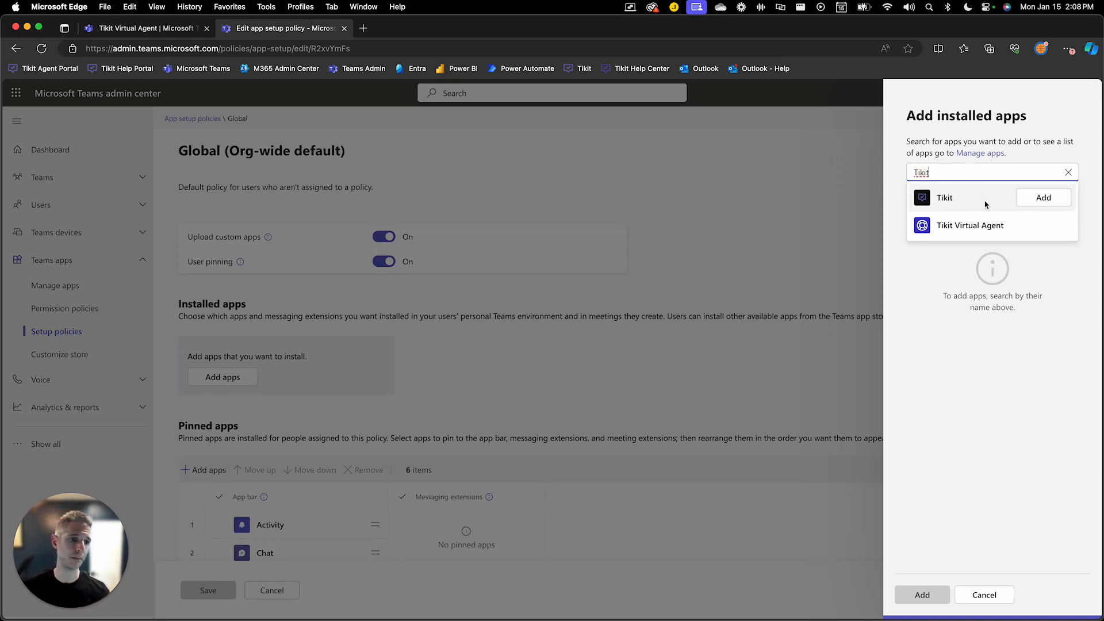
left_click(1030, 226)
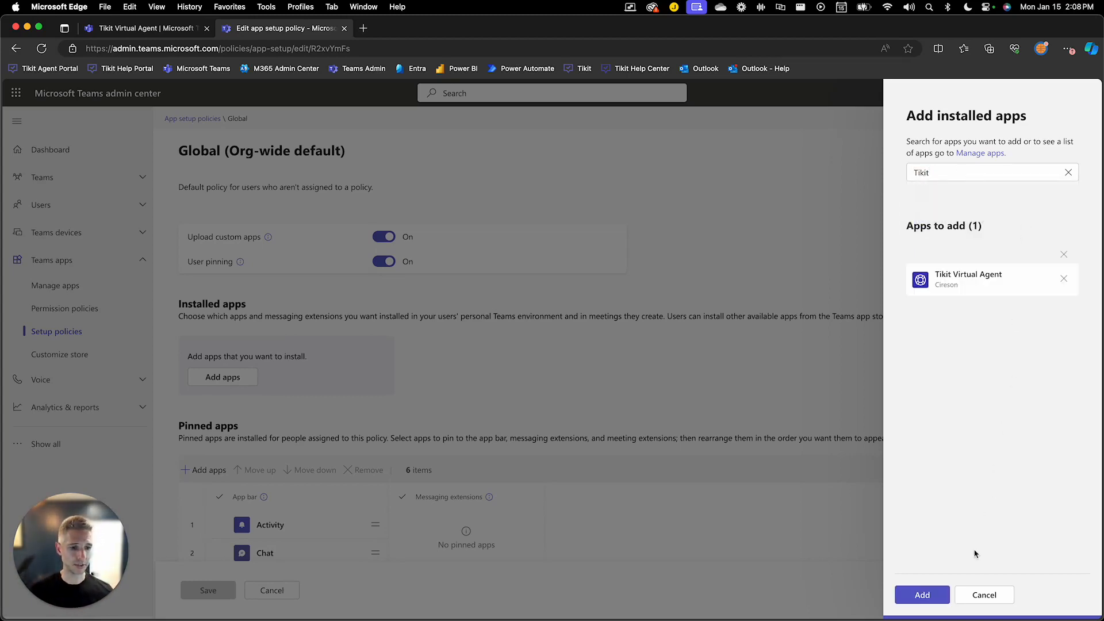
left_click(937, 600)
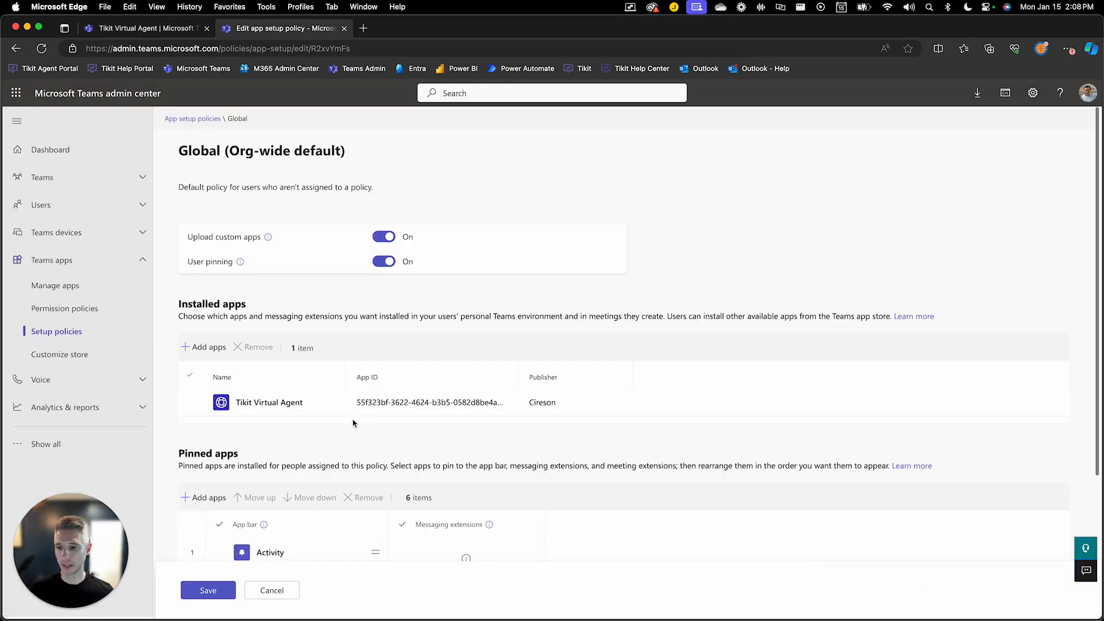
- Add Tikit Virtual Agent to the pinned apps of the Global policy, searching for "Tikit"
scroll(356, 424, "down", 2)
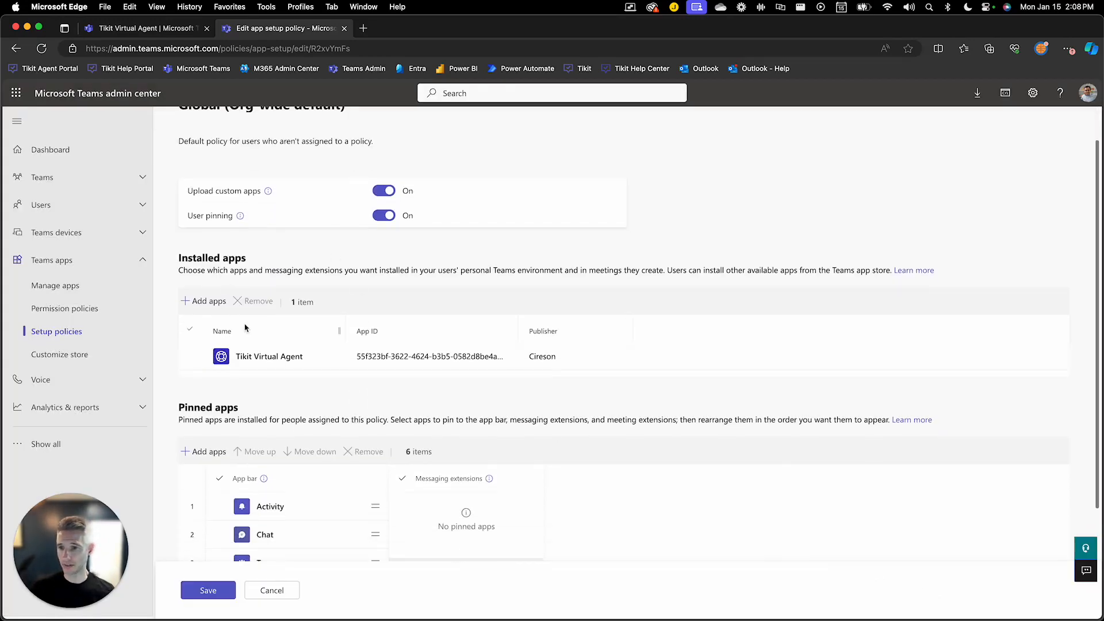
scroll(274, 400, "down", 5)
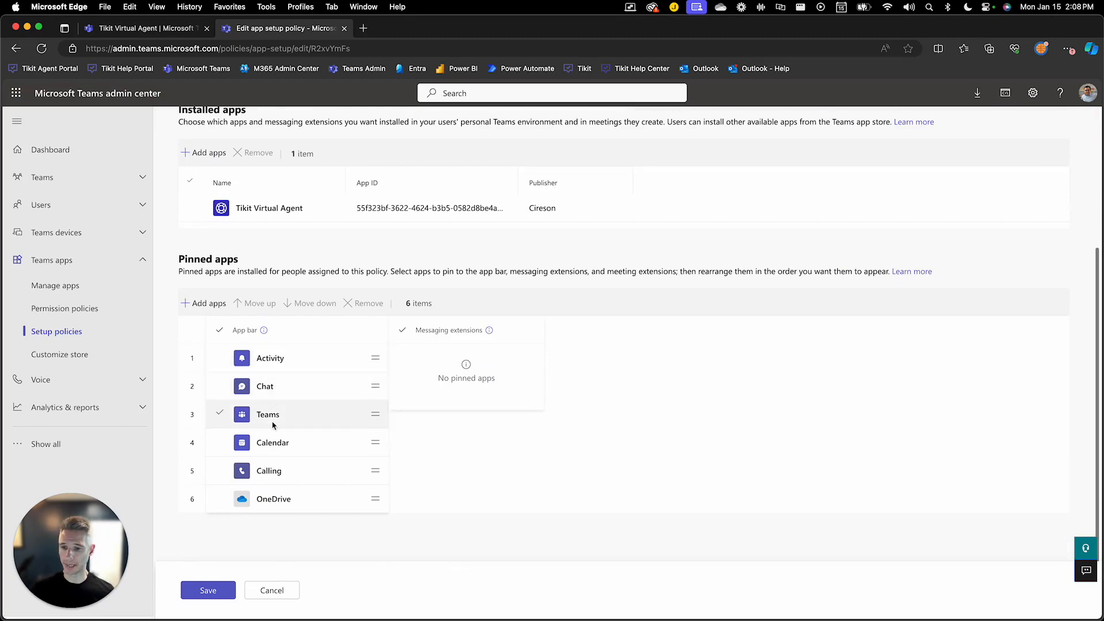
left_click(206, 305)
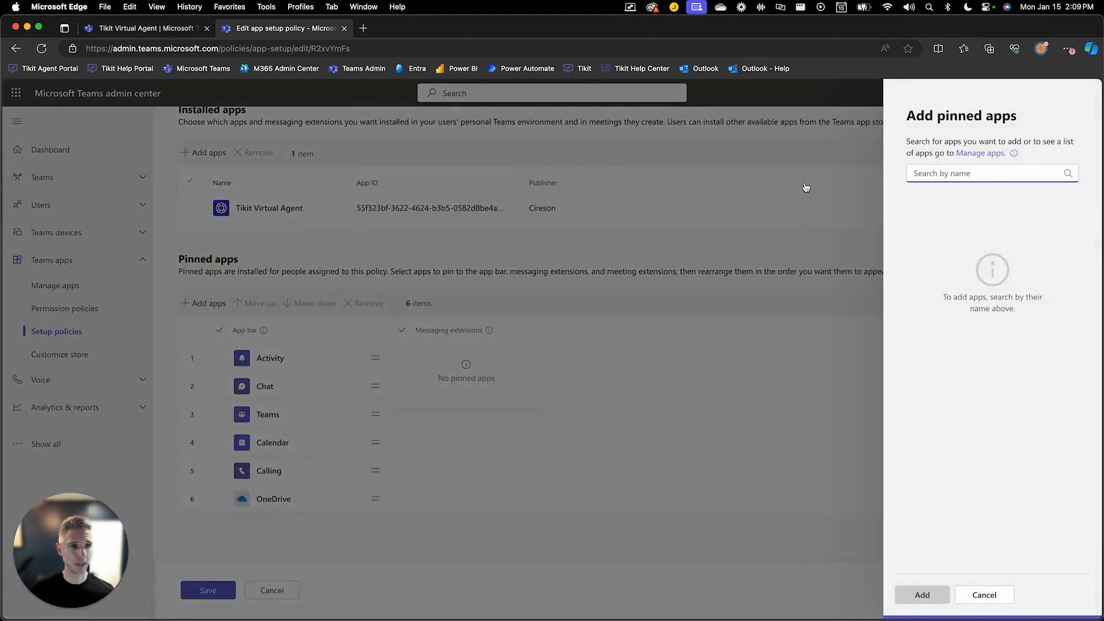
type("Tikit")
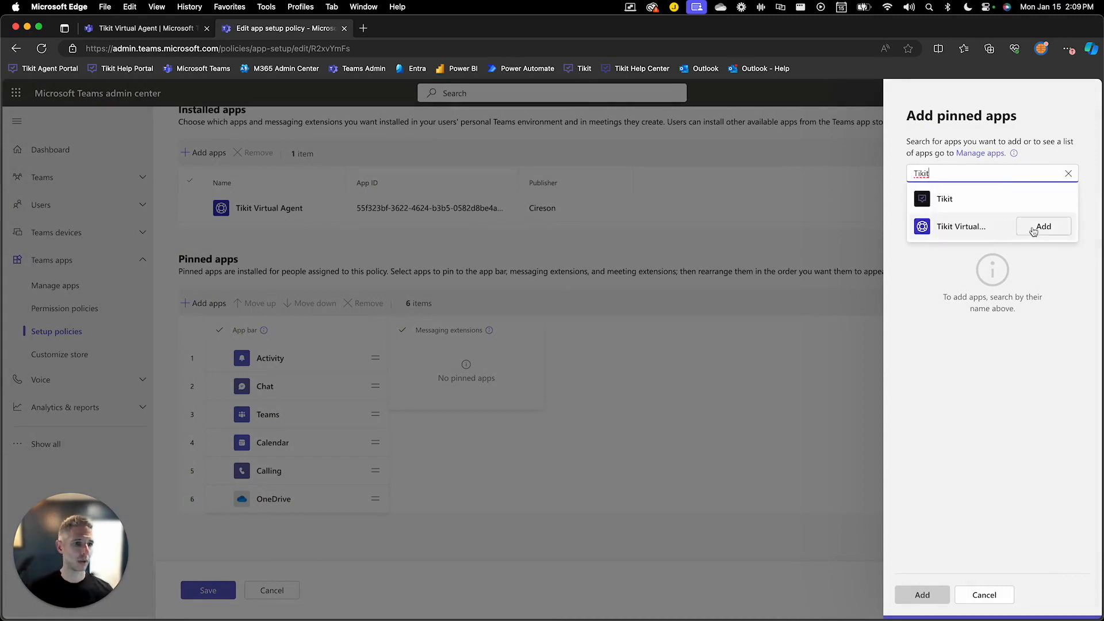
left_click(1033, 229)
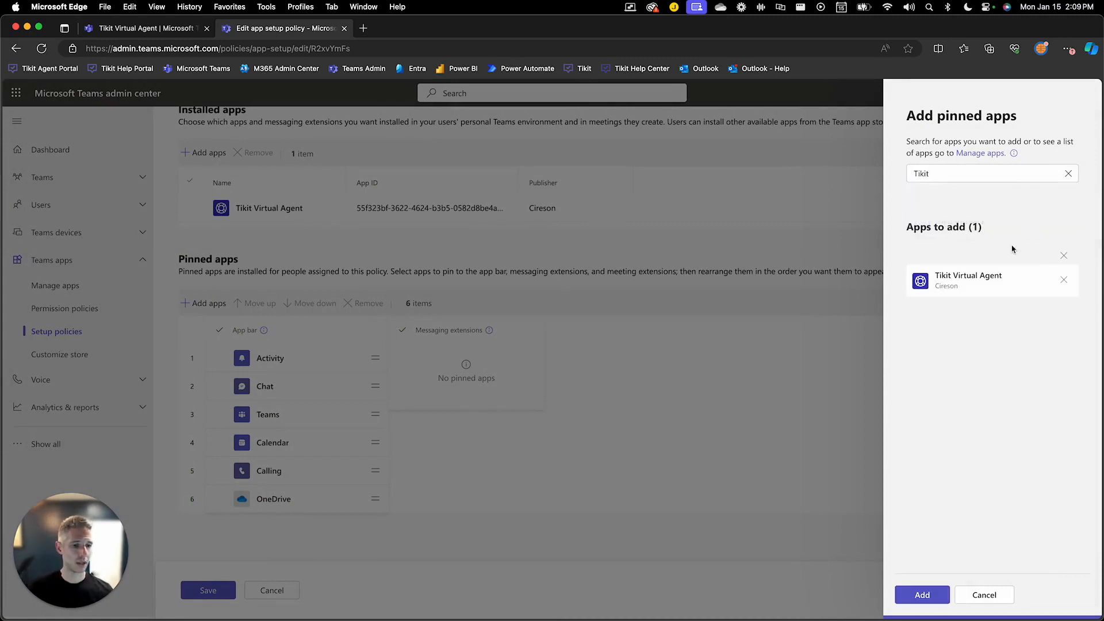
left_click(921, 596)
- Review the policy's installed and pinned apps, view Tikit Virtual Agent in the Microsoft Teams app bar, and return to the admin center
scroll(584, 402, "up", 5)
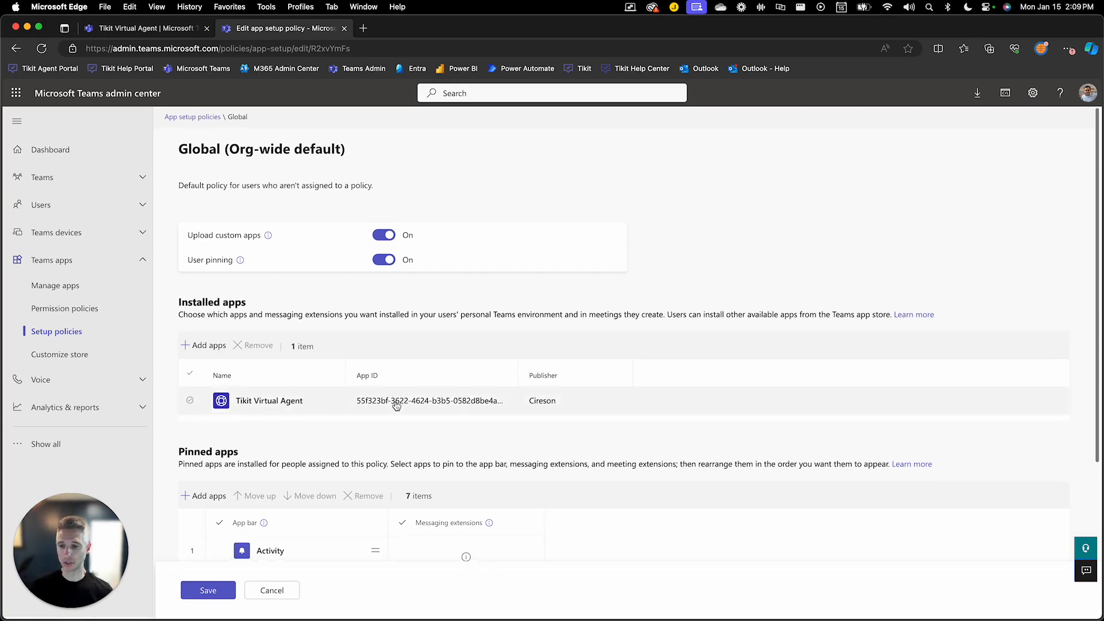
scroll(305, 403, "down", 3)
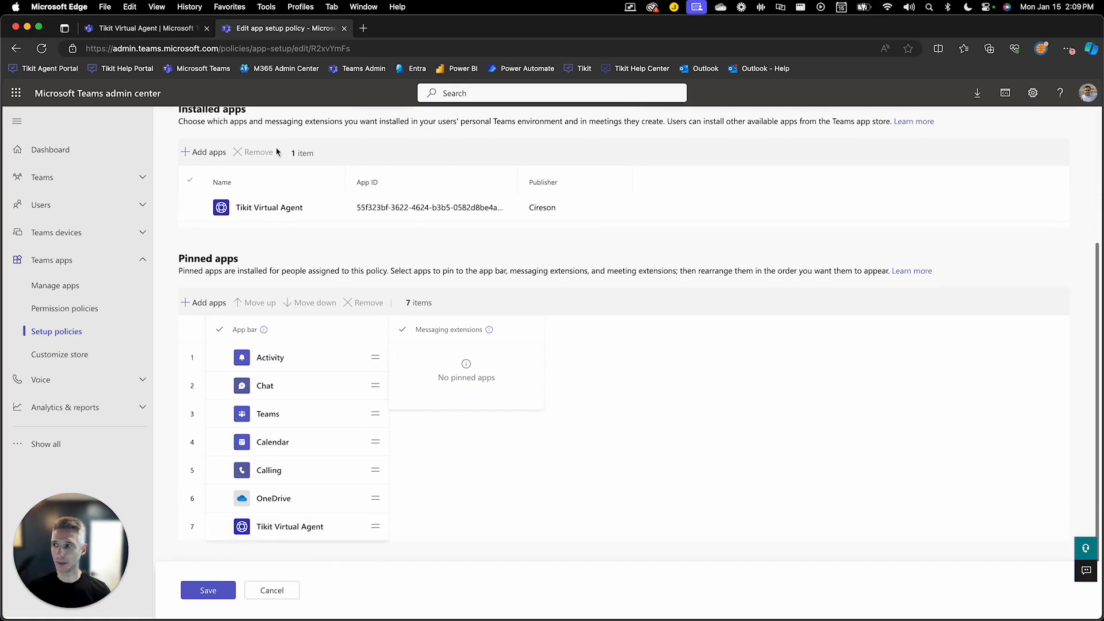
left_click(151, 35)
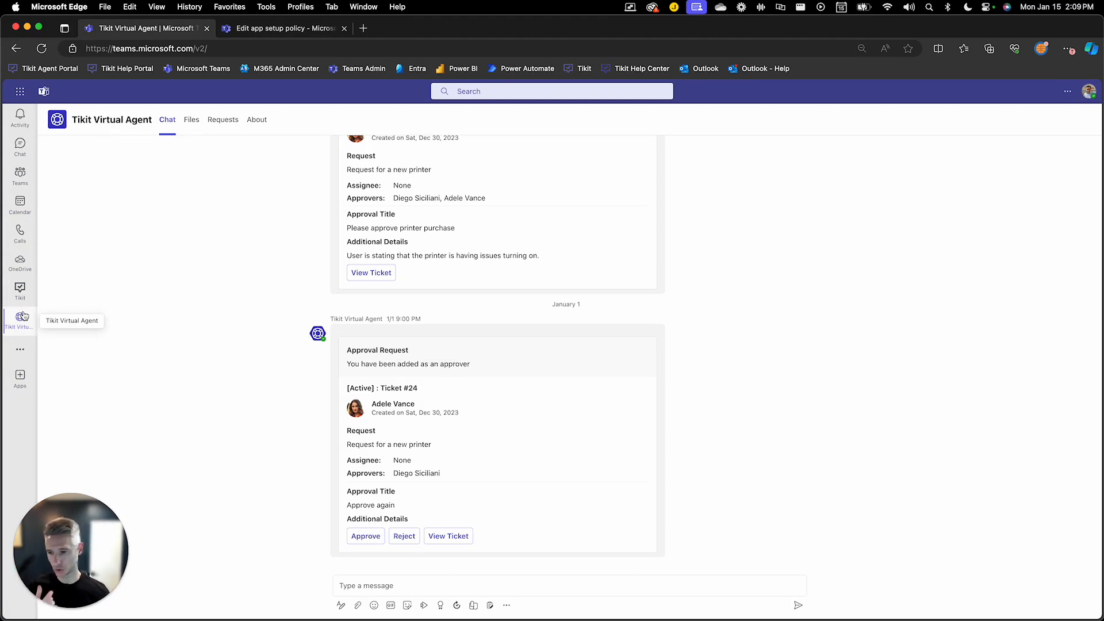
left_click(255, 29)
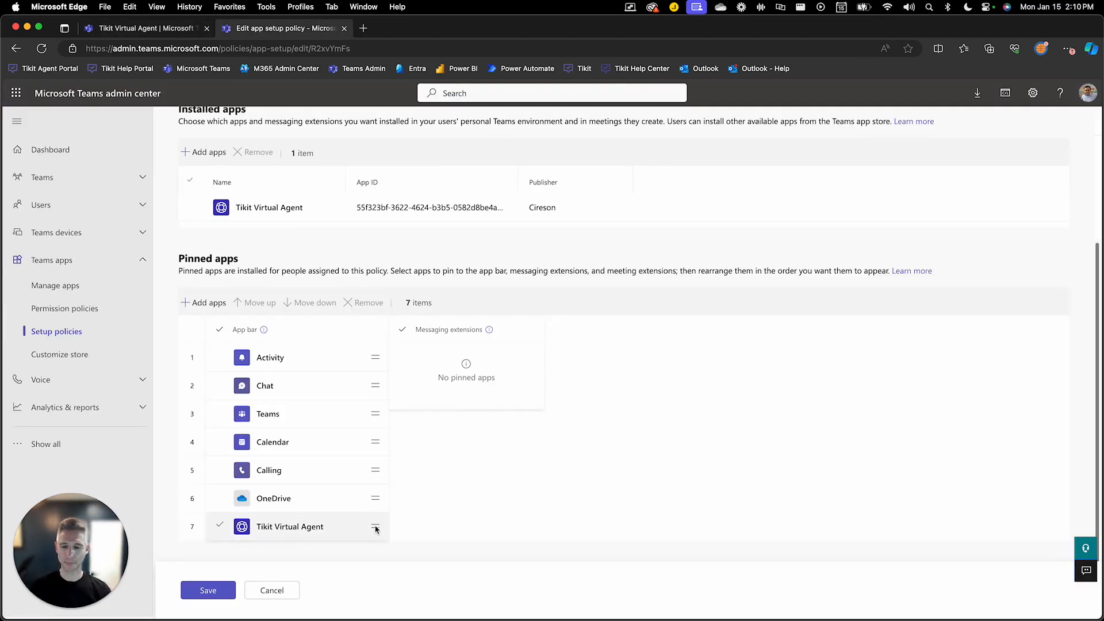
- Try Tikit Virtual Agent in third and first position of the pinned app bar order, and move it back to last
left_click_drag(376, 528, 375, 429)
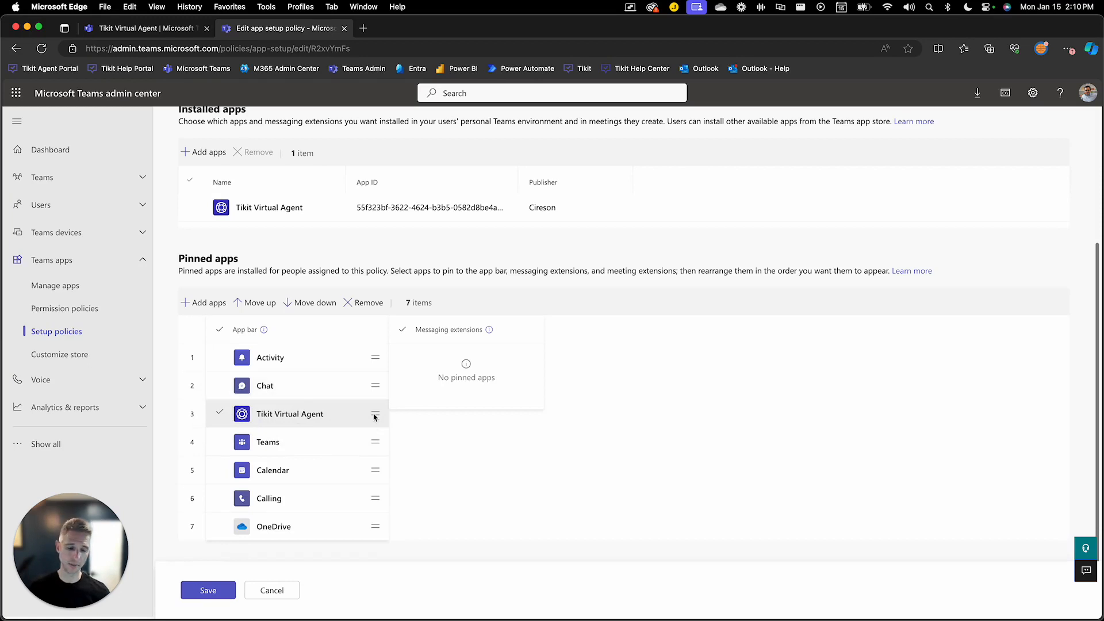
left_click_drag(374, 417, 373, 353)
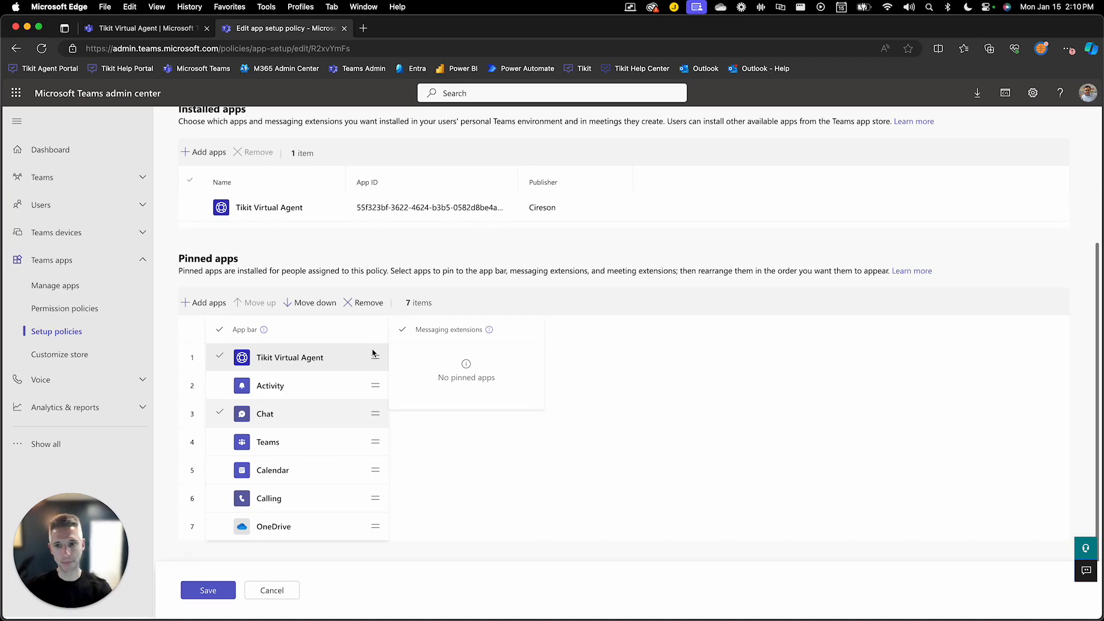
left_click_drag(373, 353, 375, 528)
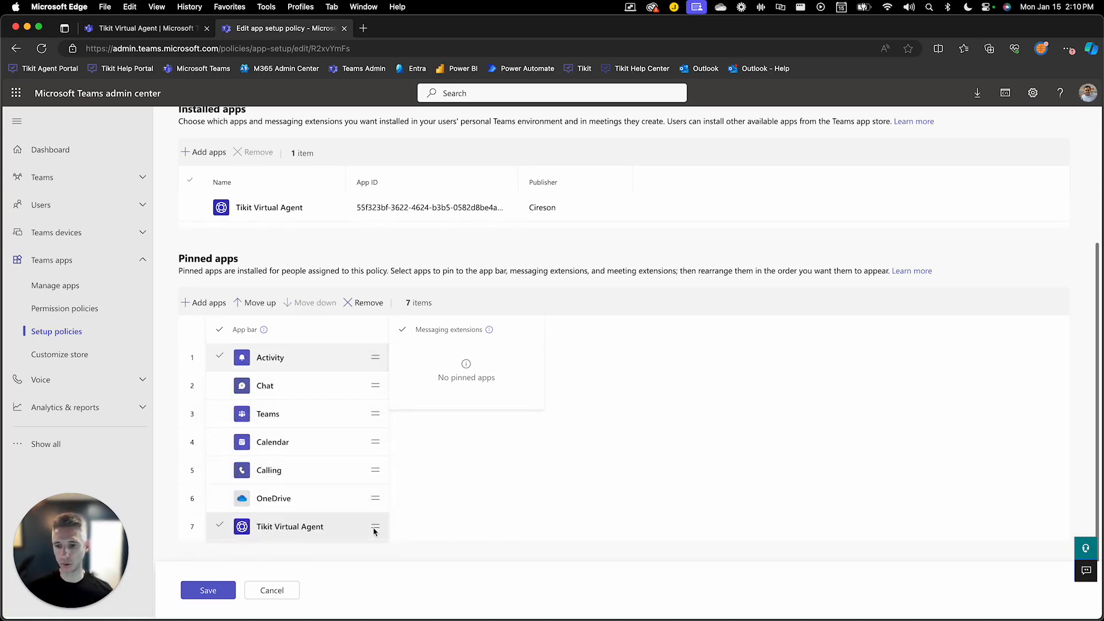
- Save the Global policy, confirm the organization-wide change, and switch to the Tikit Virtual Agent chat in Microsoft Teams
left_click(208, 592)
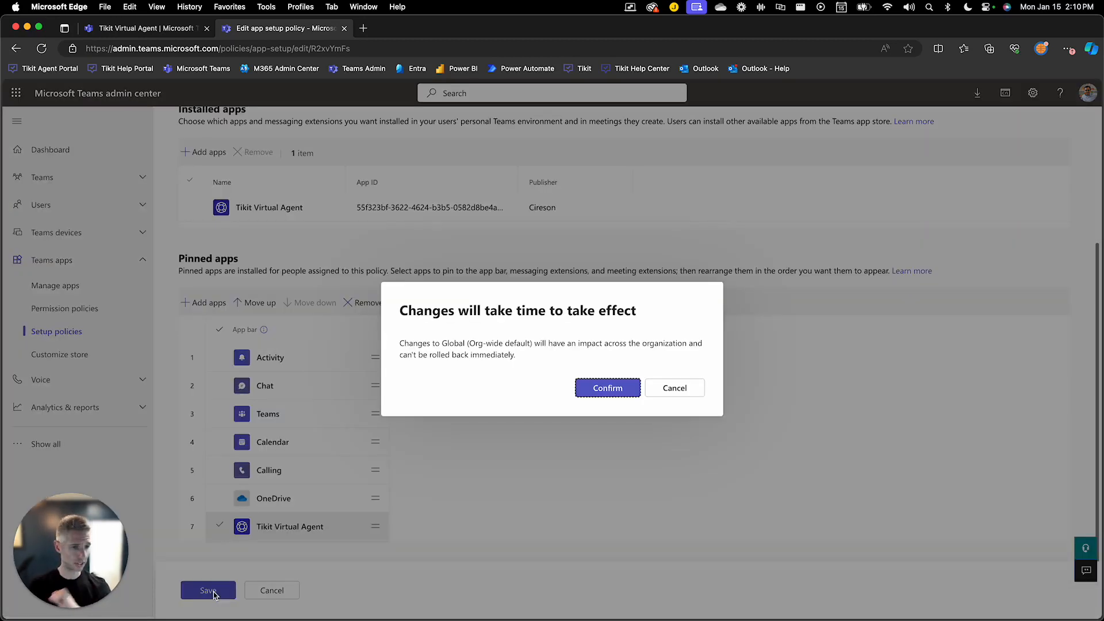
left_click(621, 389)
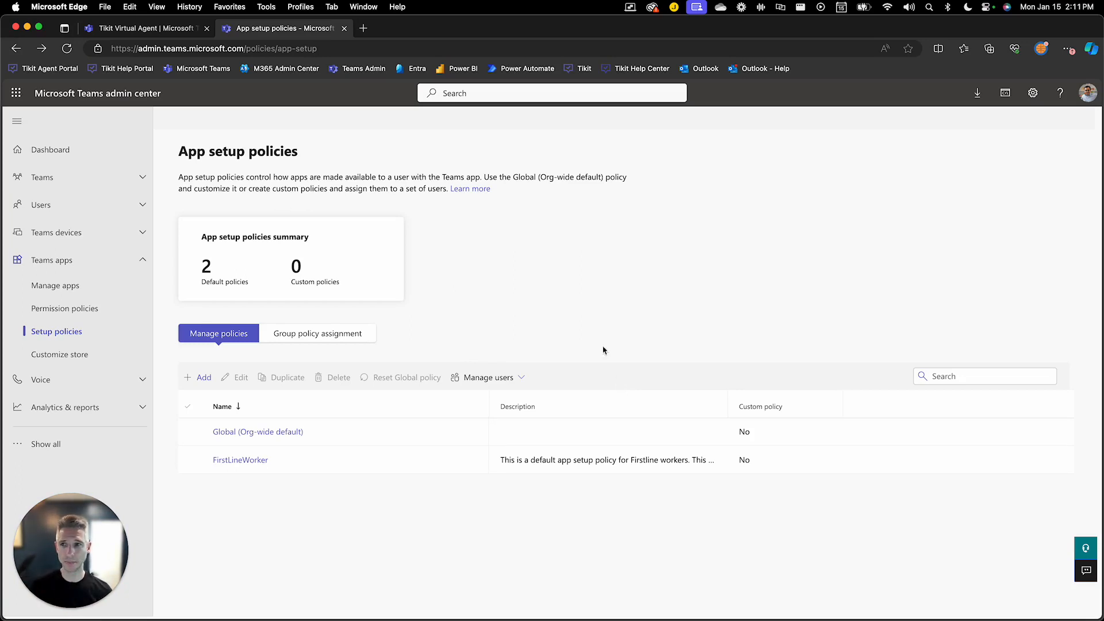
left_click(142, 29)
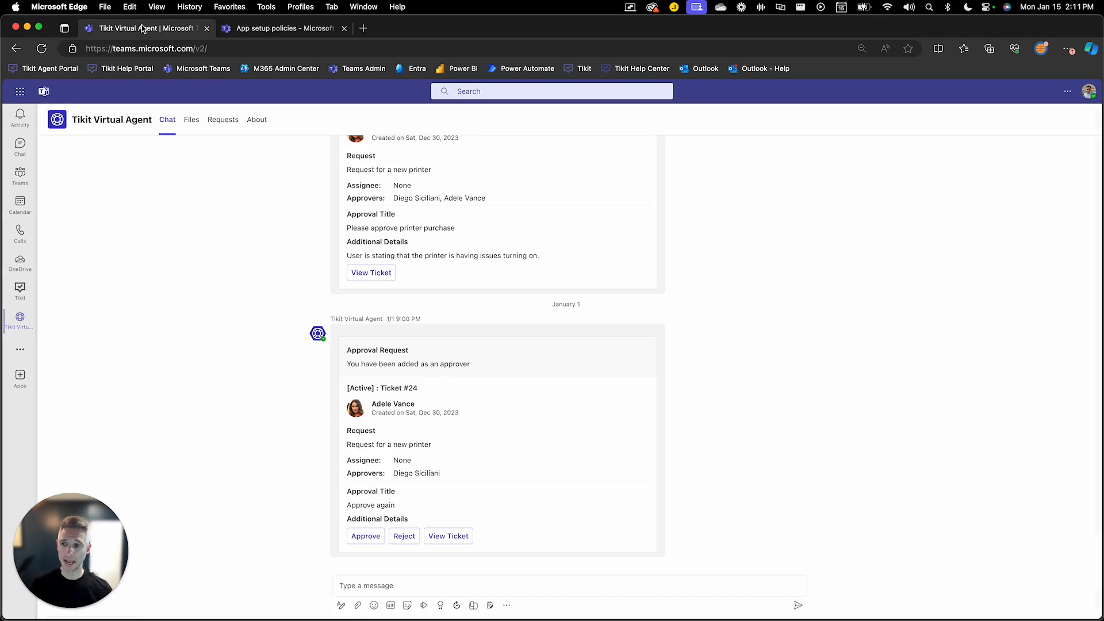